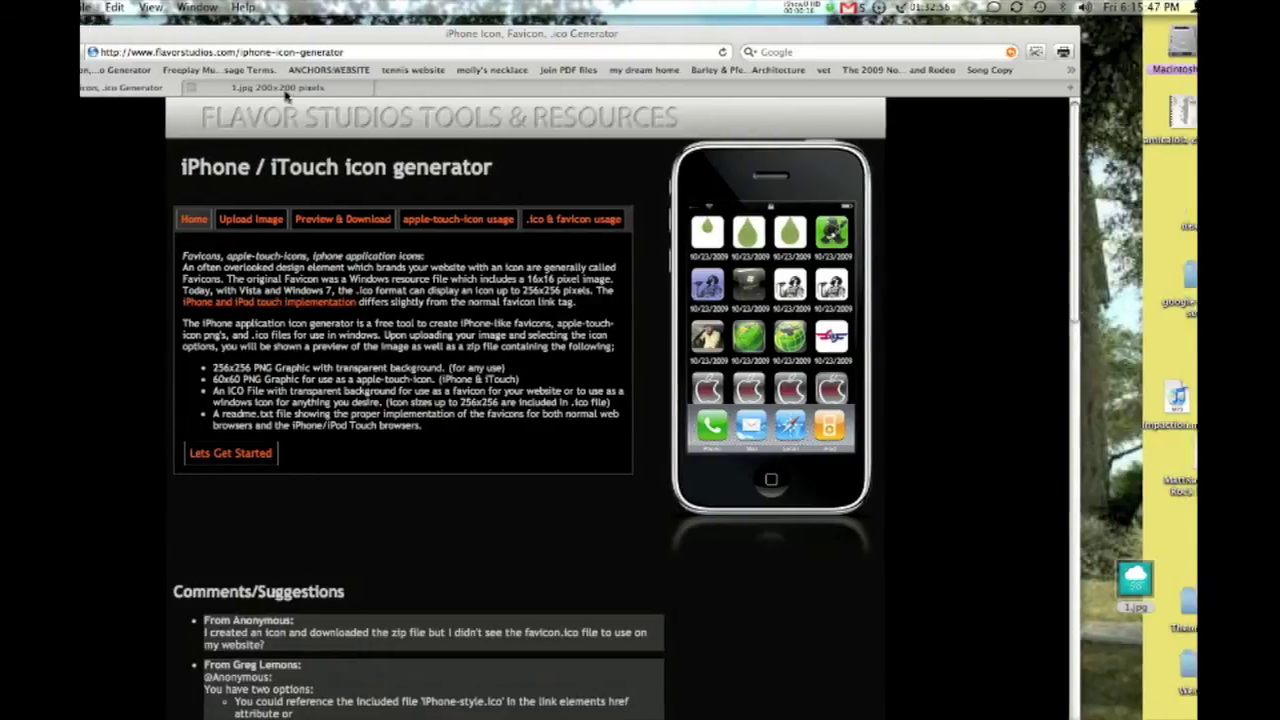
# - View the 200×200 1.jpg cloud '98°' source image in its Safari tab
pyautogui.click(245, 87)
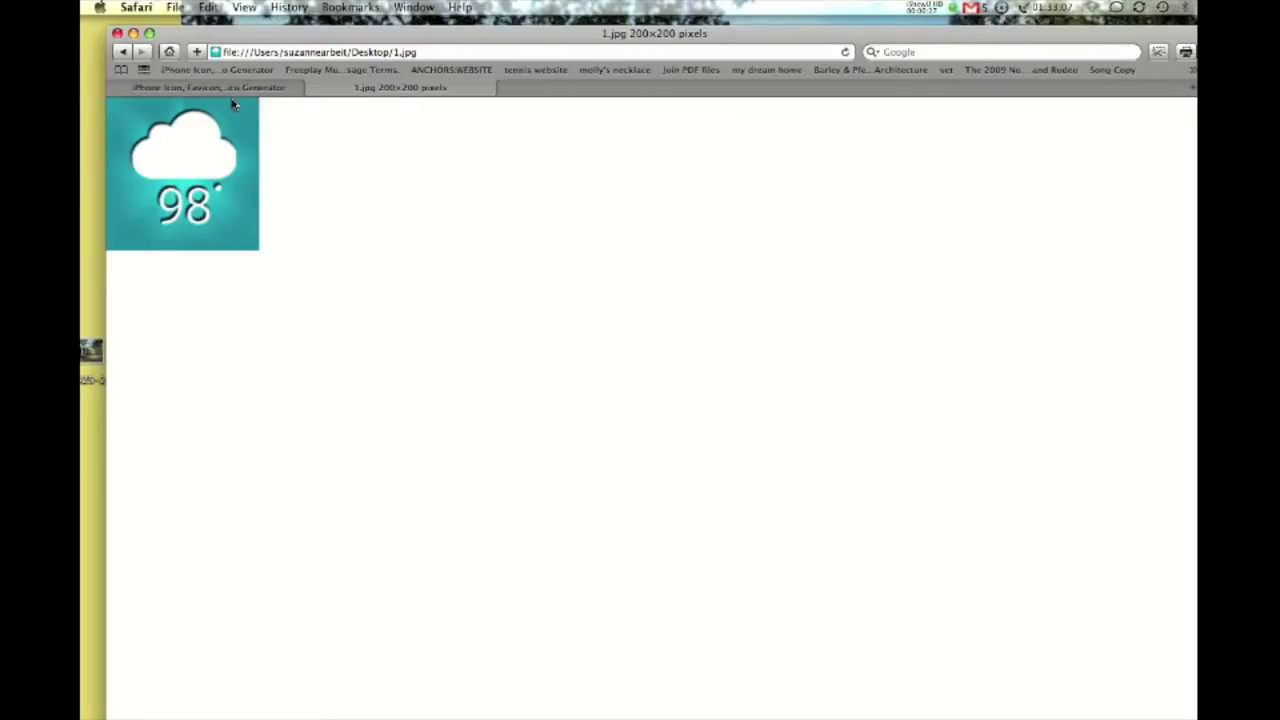
# - Return to the iPhone Icon Generator page and begin creating an icon
pyautogui.click(195, 72)
pyautogui.click(216, 88)
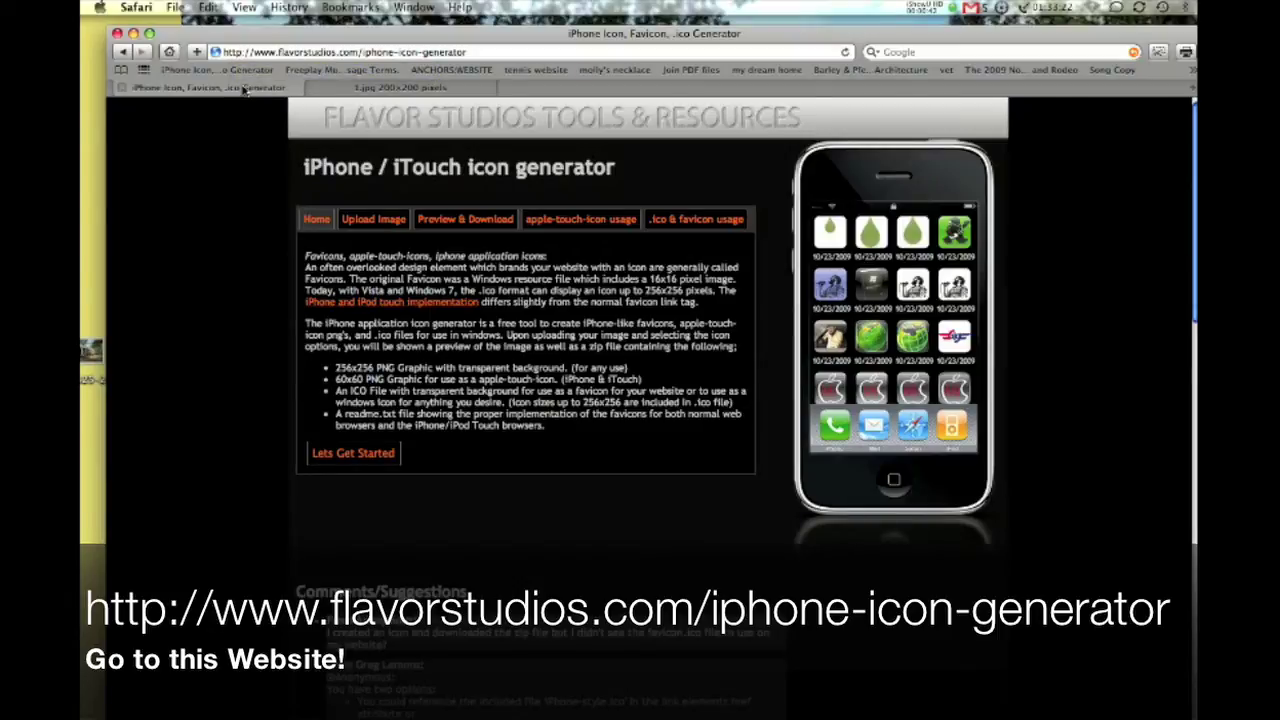
pyautogui.scroll(-3, 647, 568)
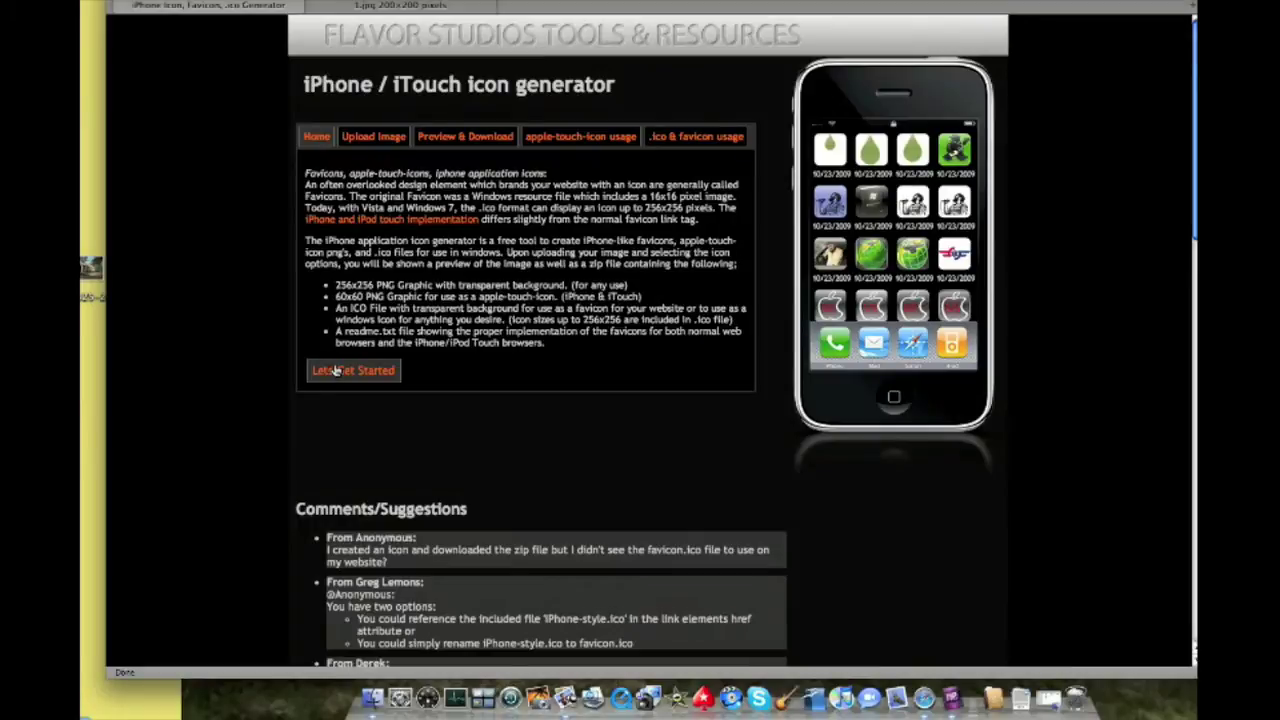
pyautogui.click(336, 370)
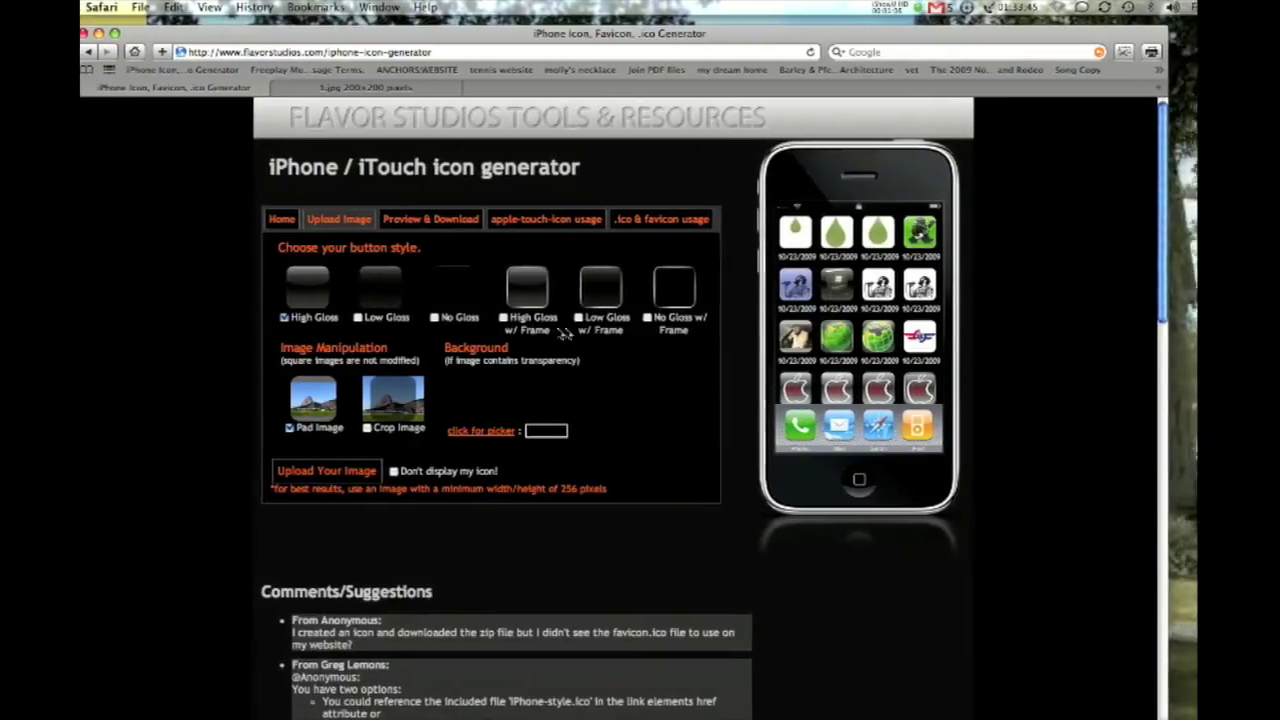
# - Choose plain Low Gloss, tick 'Don't display my icon!', select Crop Image, then start the upload
pyautogui.click(392, 318)
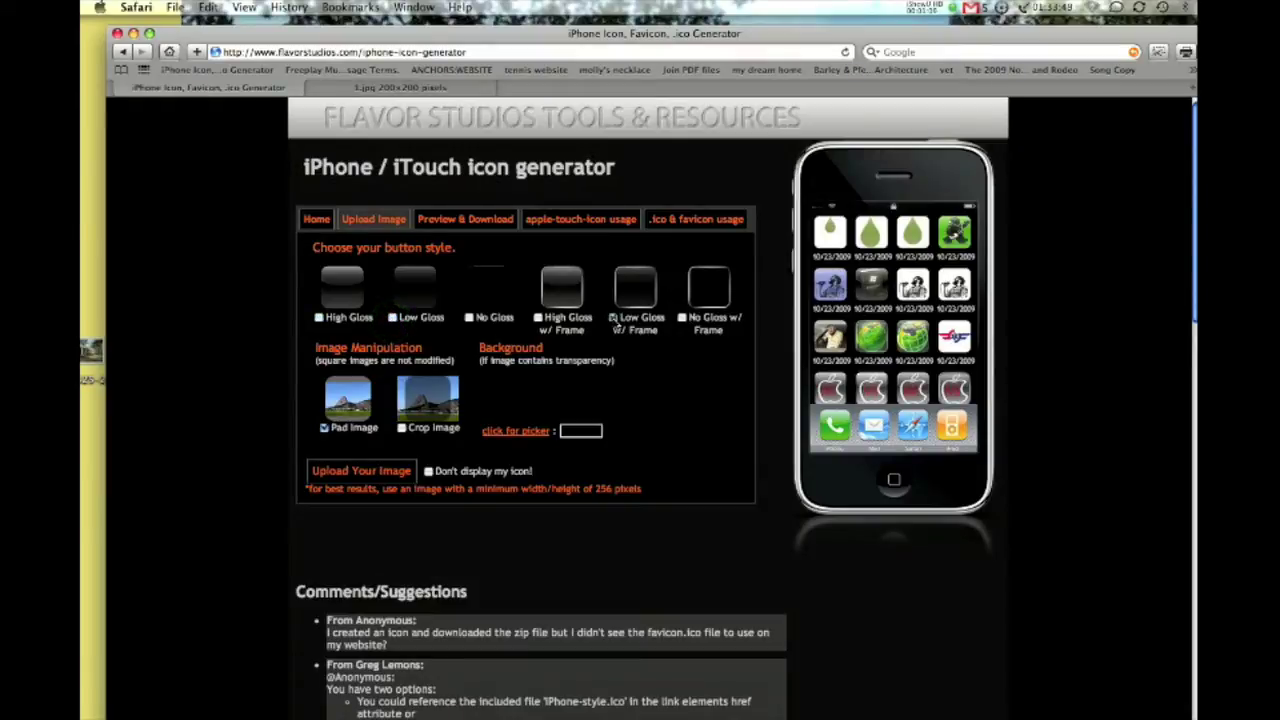
pyautogui.click(613, 318)
pyautogui.click(392, 318)
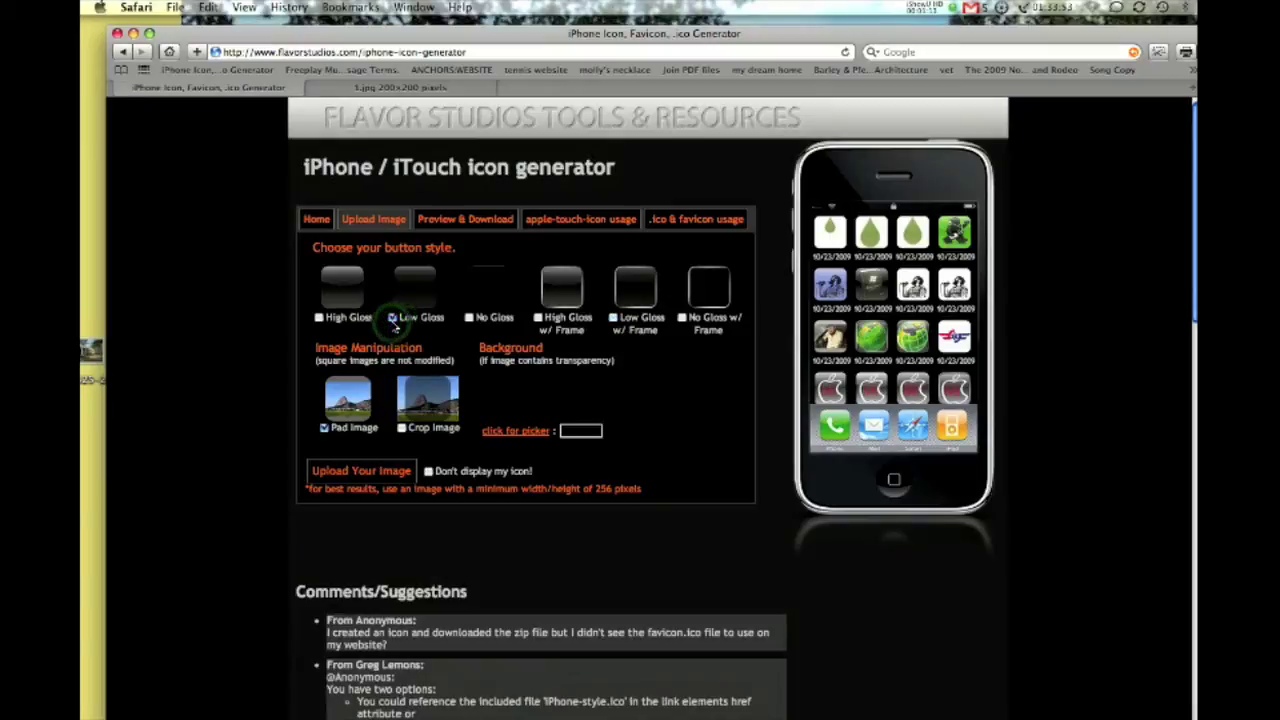
pyautogui.click(428, 471)
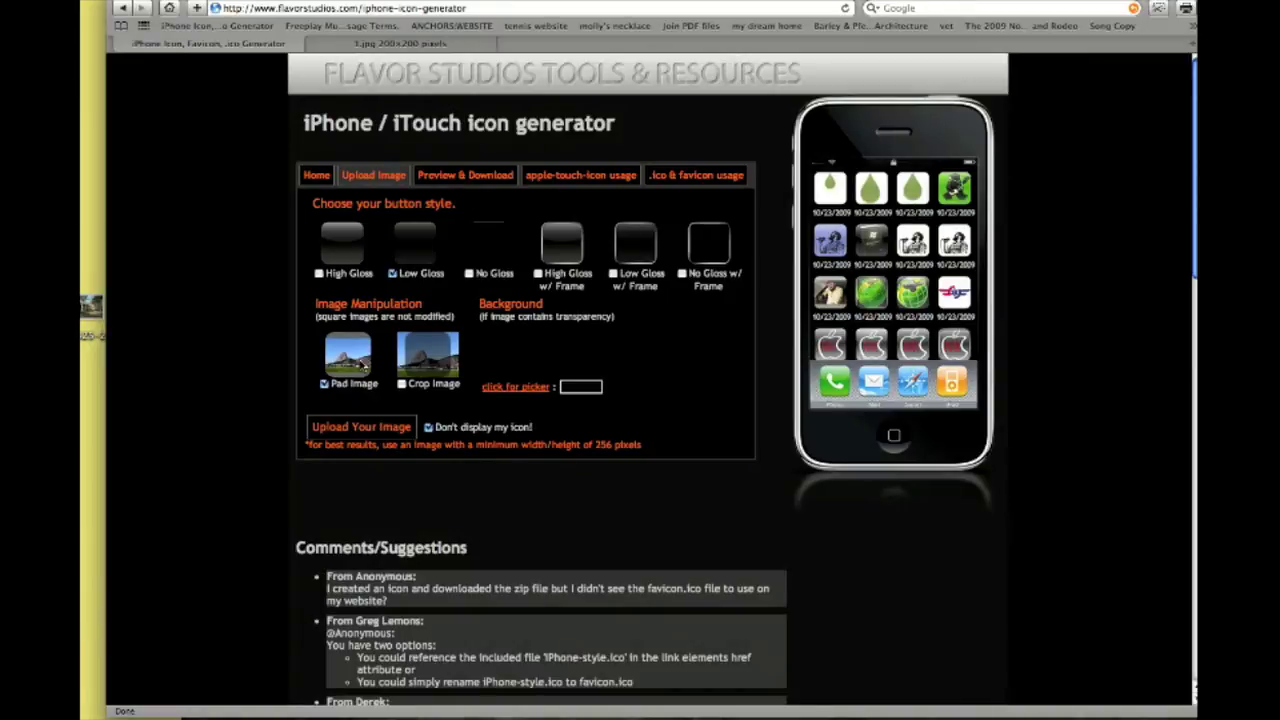
pyautogui.click(401, 384)
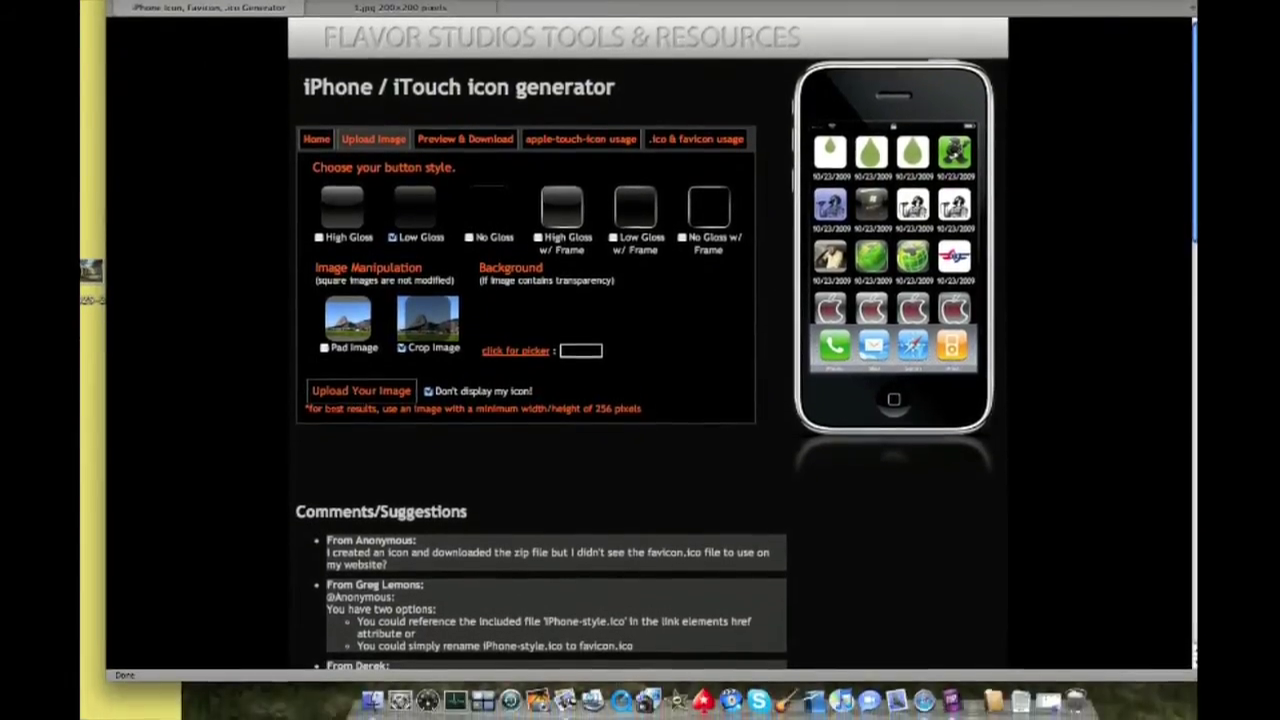
pyautogui.click(360, 390)
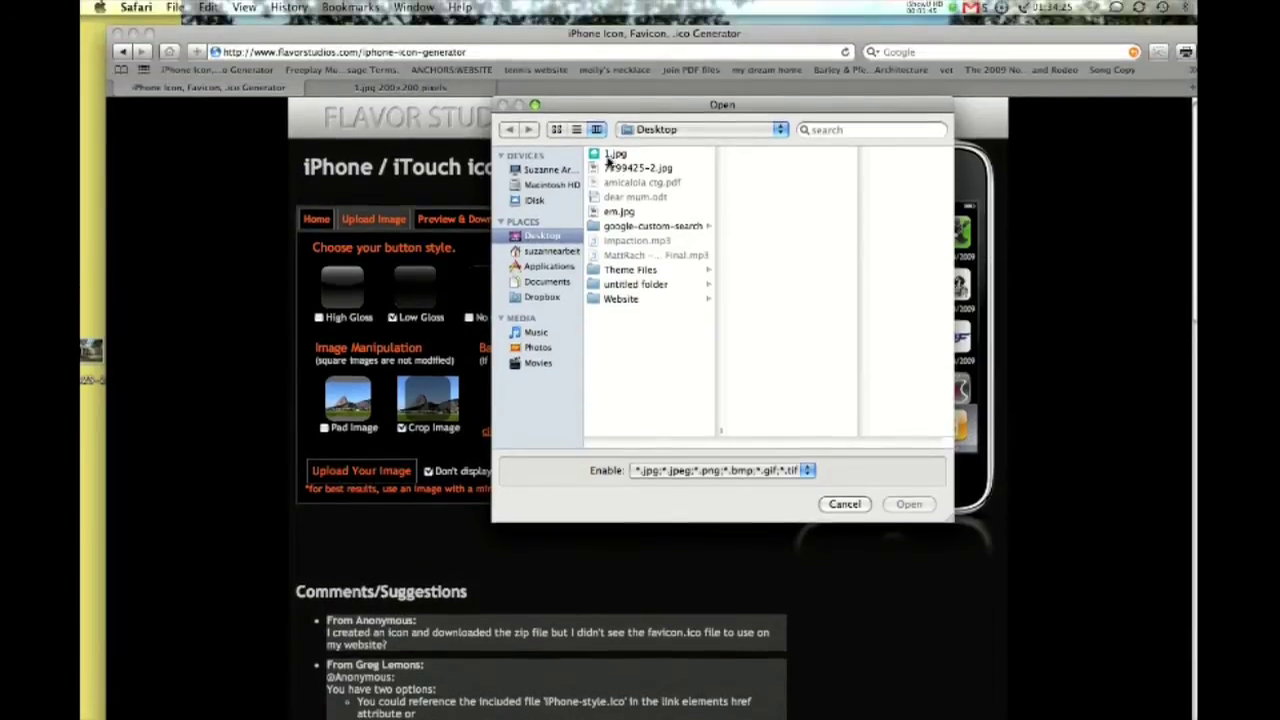
# - Upload 1.jpg from the Desktop and download the zipped icon package
pyautogui.click(612, 154)
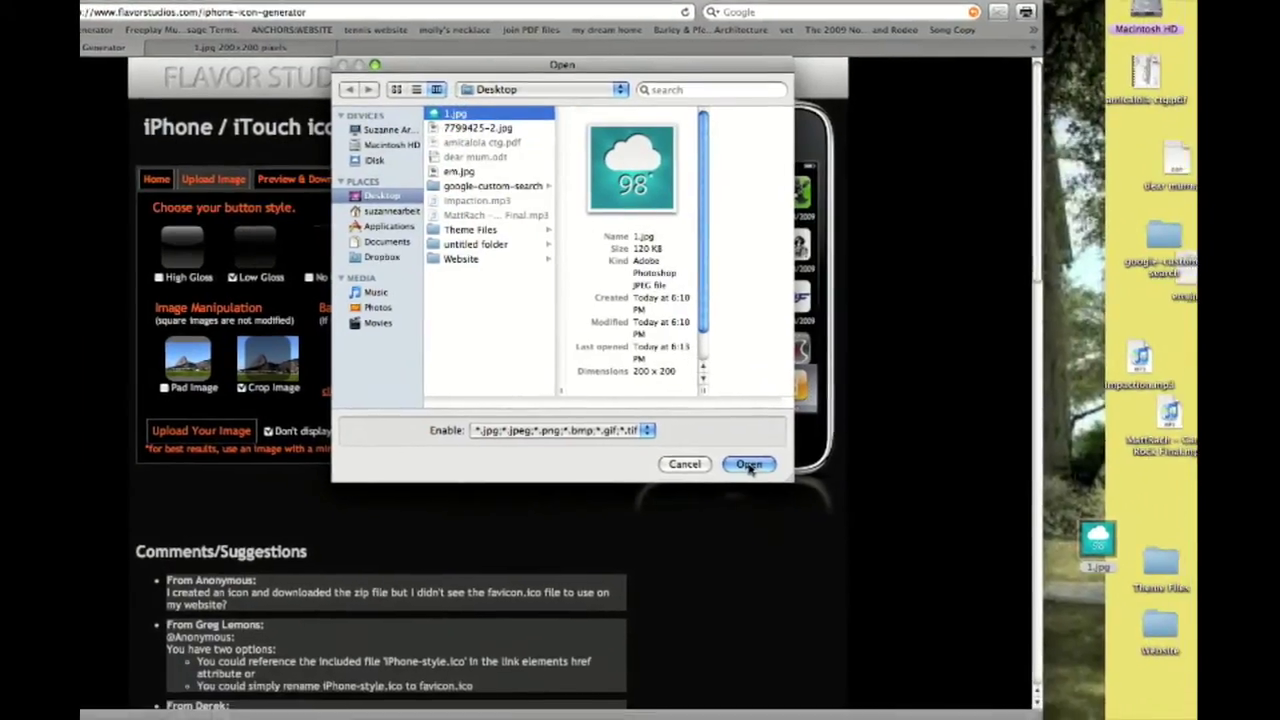
pyautogui.click(863, 504)
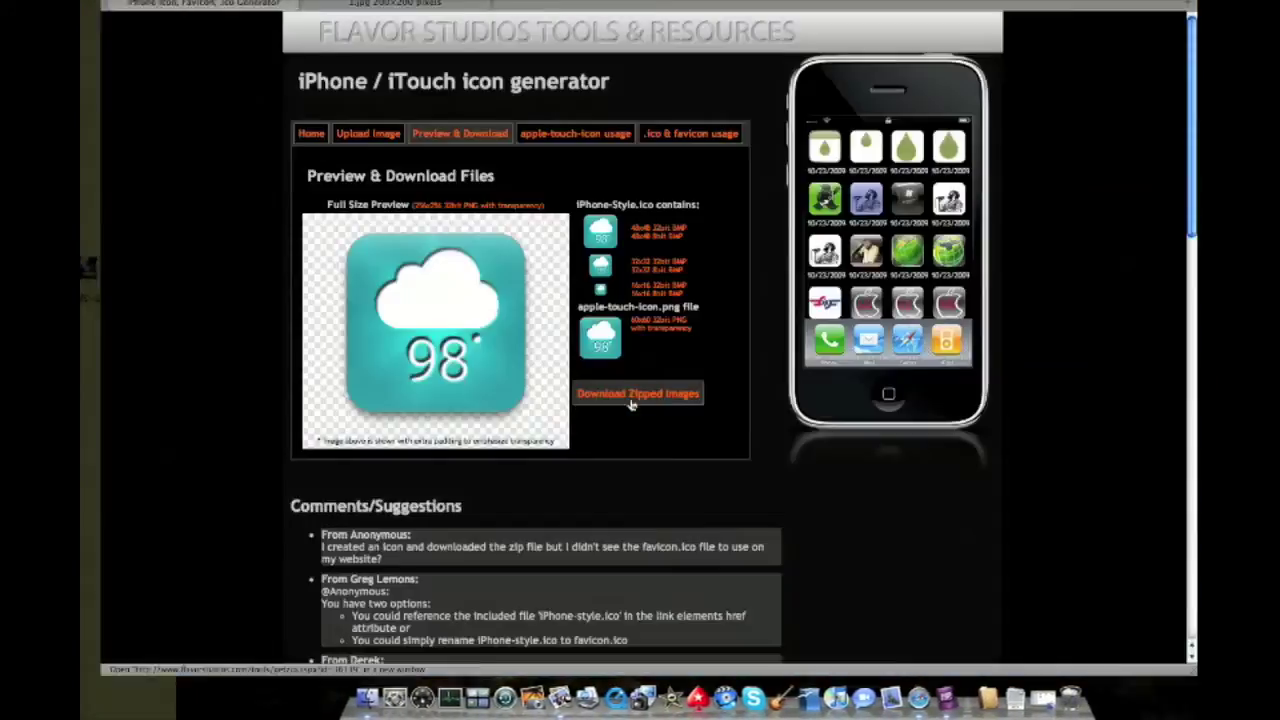
pyautogui.click(631, 403)
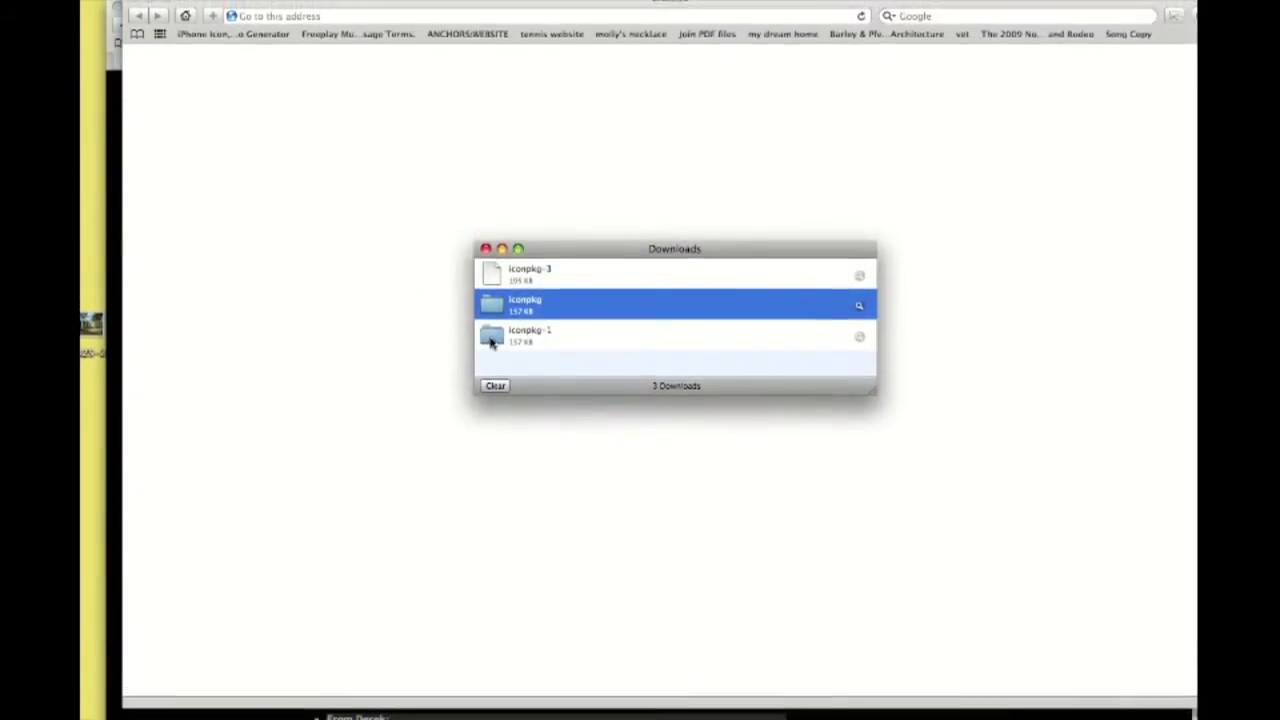
# - Open the downloaded iconpkg-1 folder and minimize the blank browser window
pyautogui.click(490, 333)
pyautogui.doubleClick(490, 352)
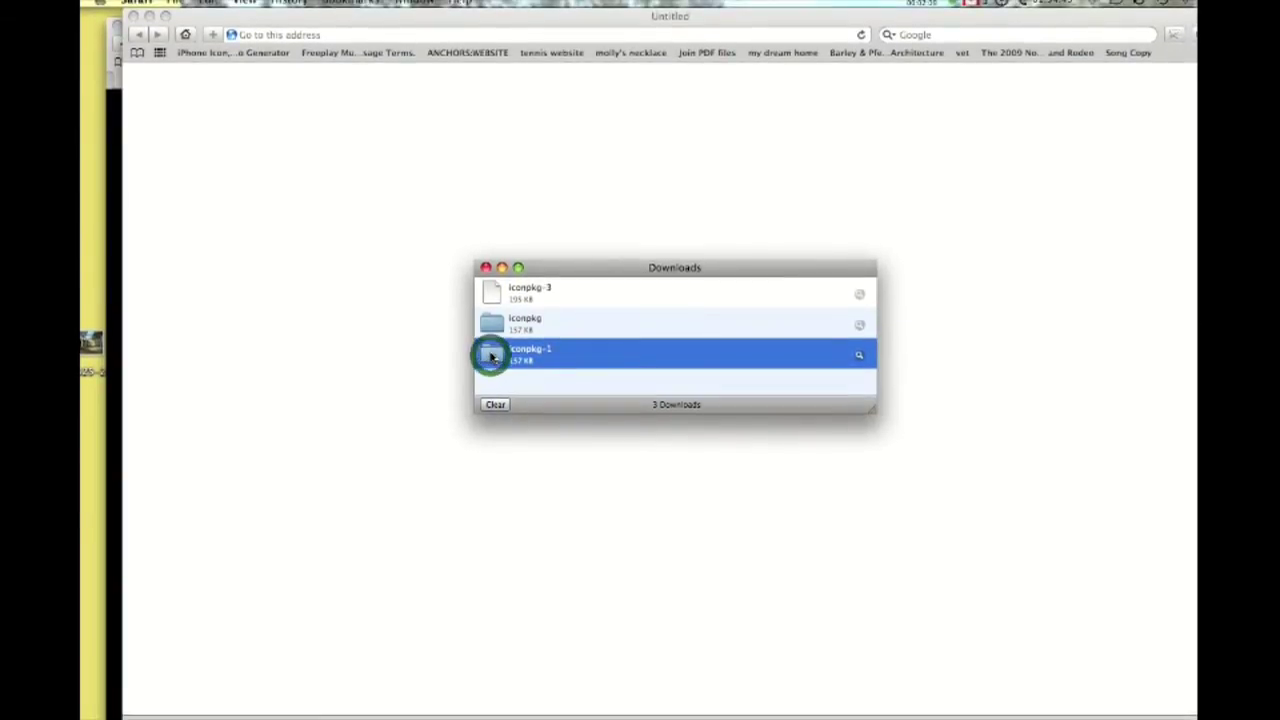
pyautogui.click(148, 24)
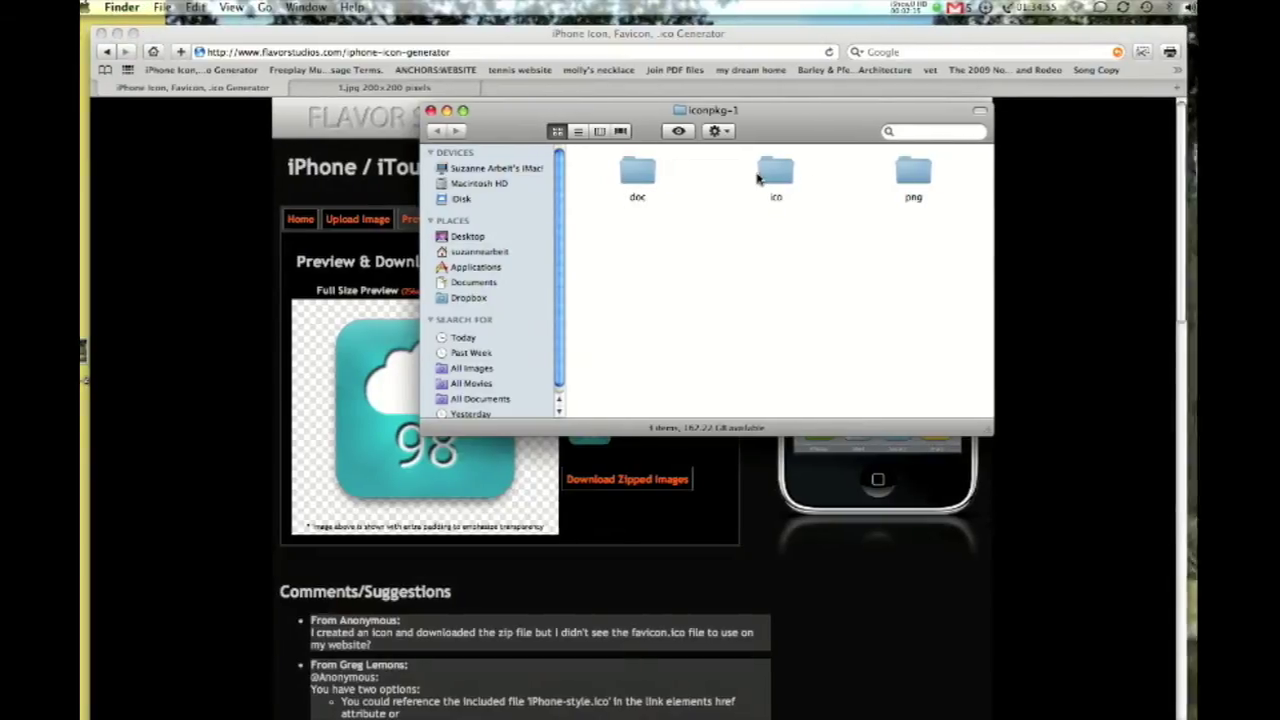
# - Look inside the doc and ico folders, selecting icon_16139.ico, then return to iconpkg-1
pyautogui.doubleClick(517, 172)
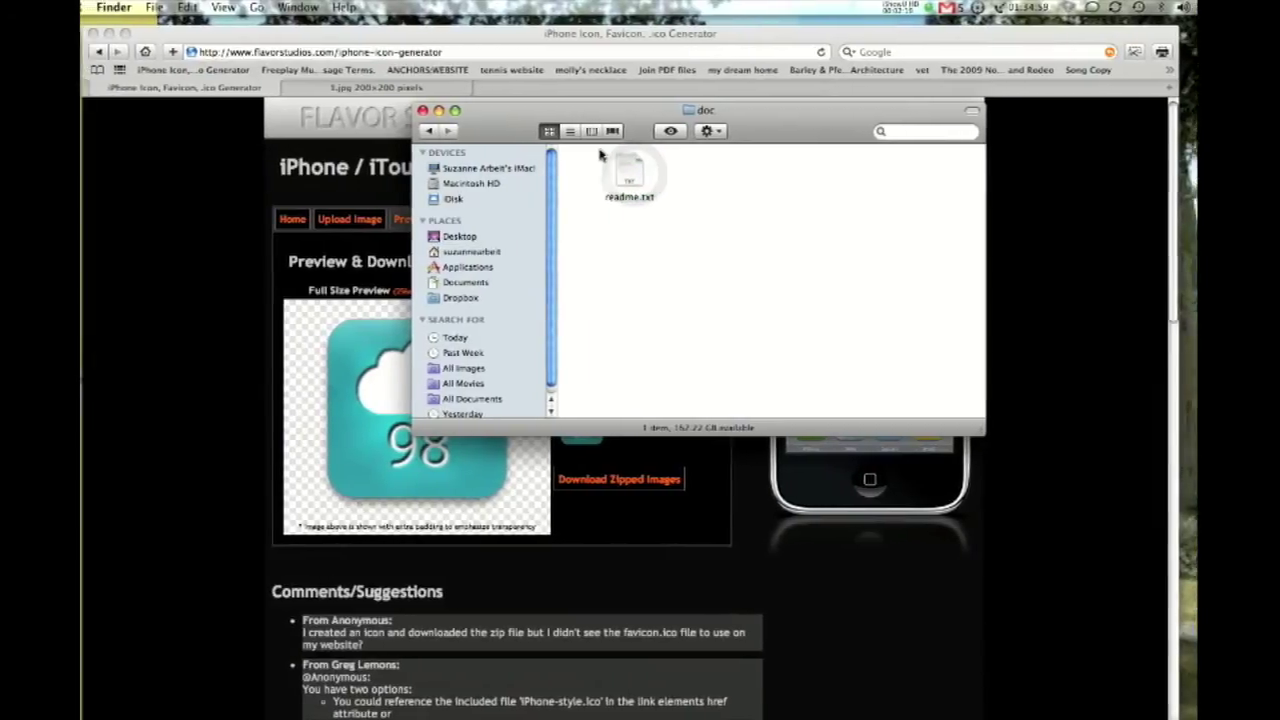
pyautogui.click(443, 132)
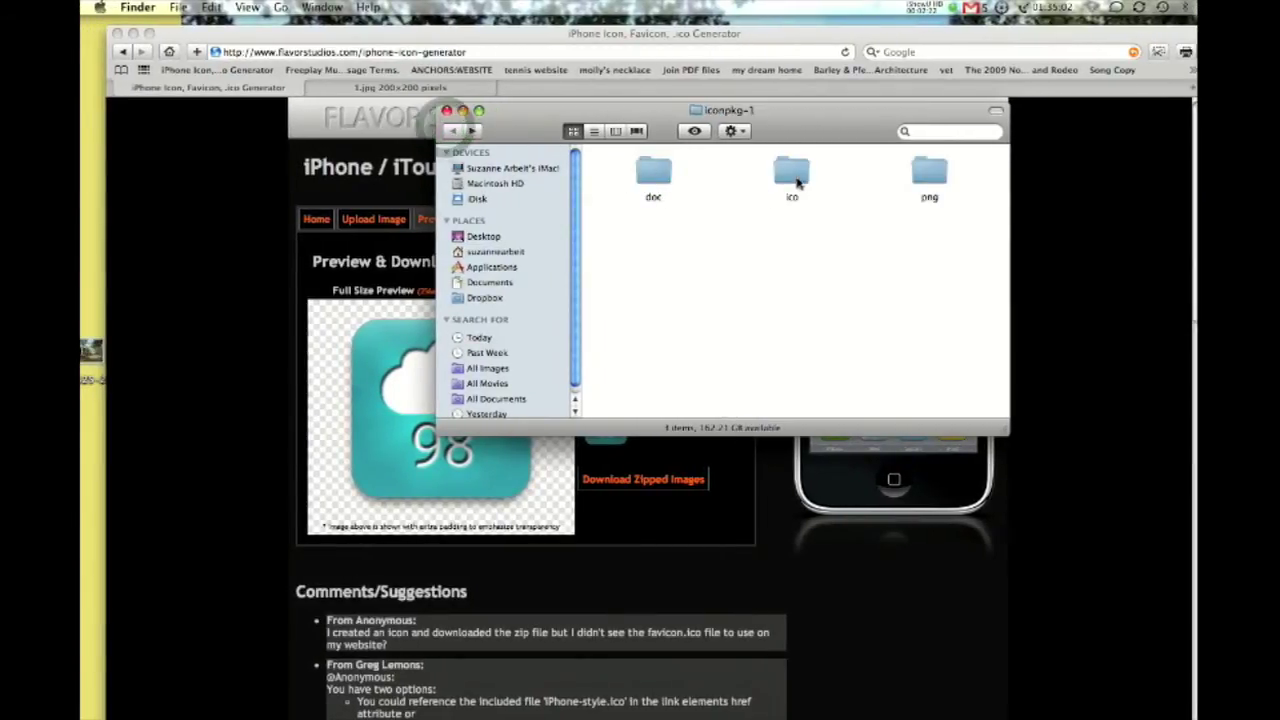
pyautogui.doubleClick(794, 174)
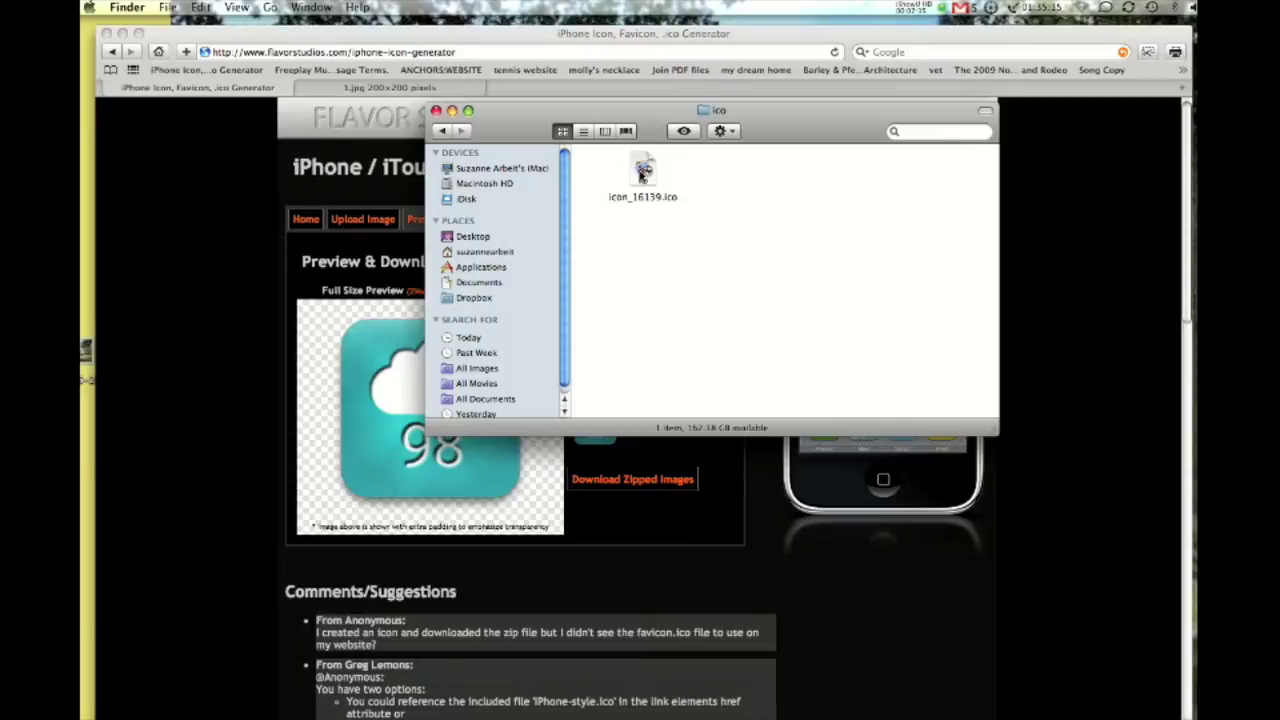
pyautogui.click(643, 172)
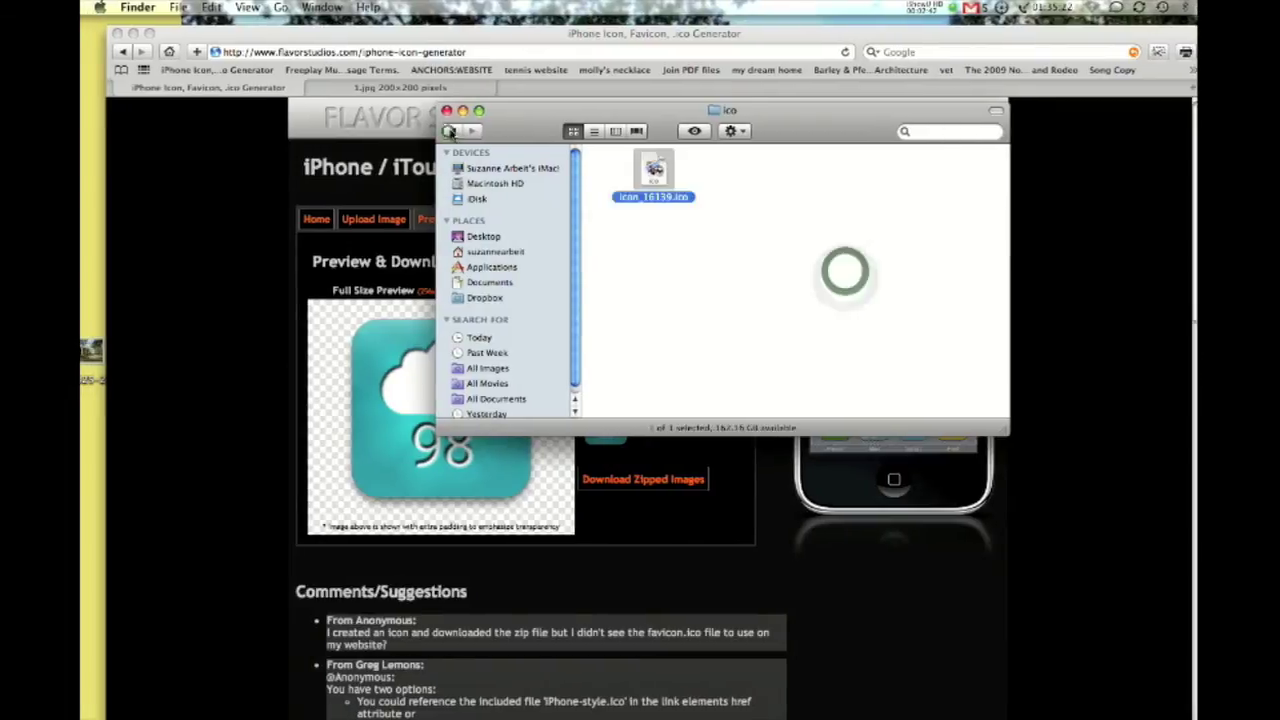
pyautogui.click(441, 131)
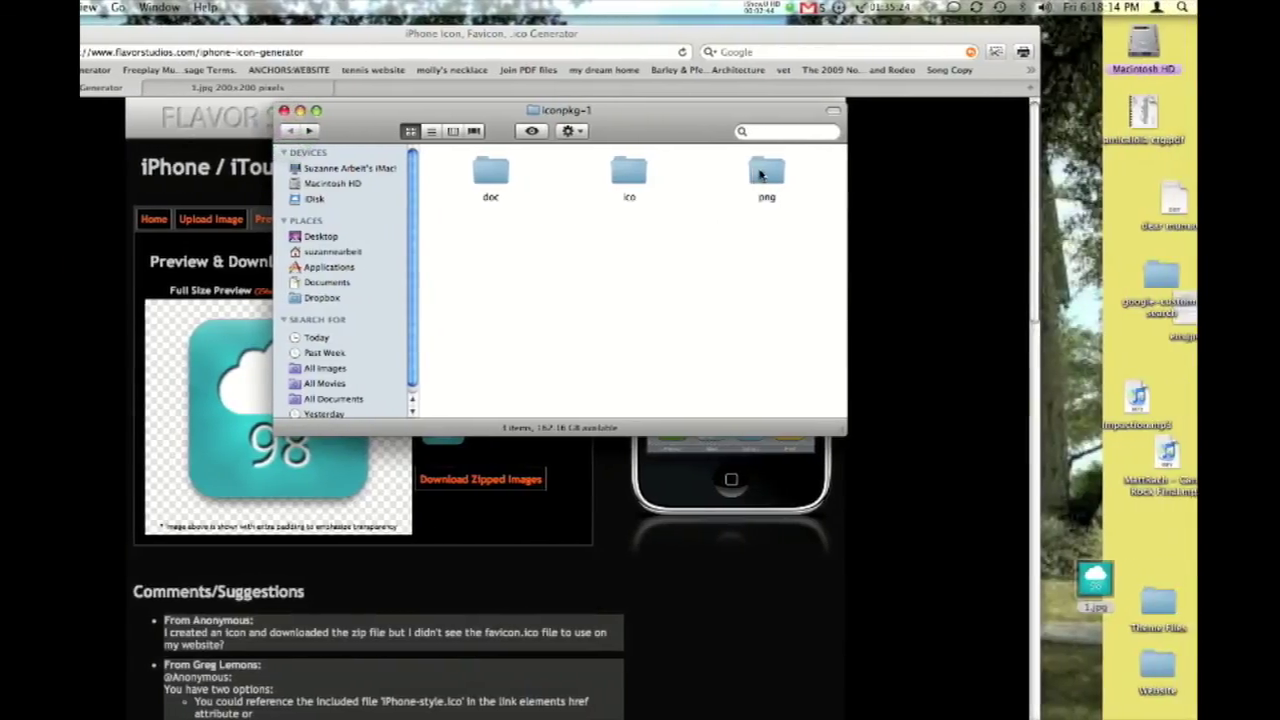
# - Open the png folder and preview apple-touch-icon-256.png and apple-touch-icon.png
pyautogui.doubleClick(880, 174)
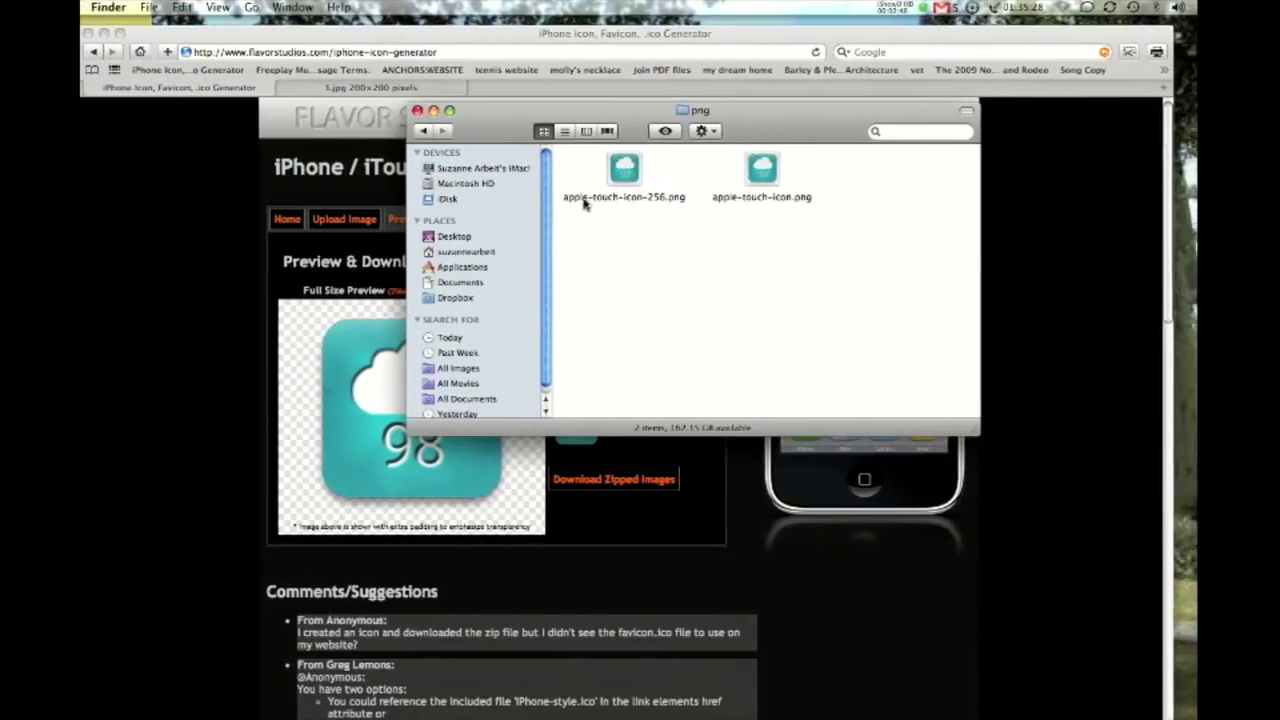
pyautogui.doubleClick(628, 170)
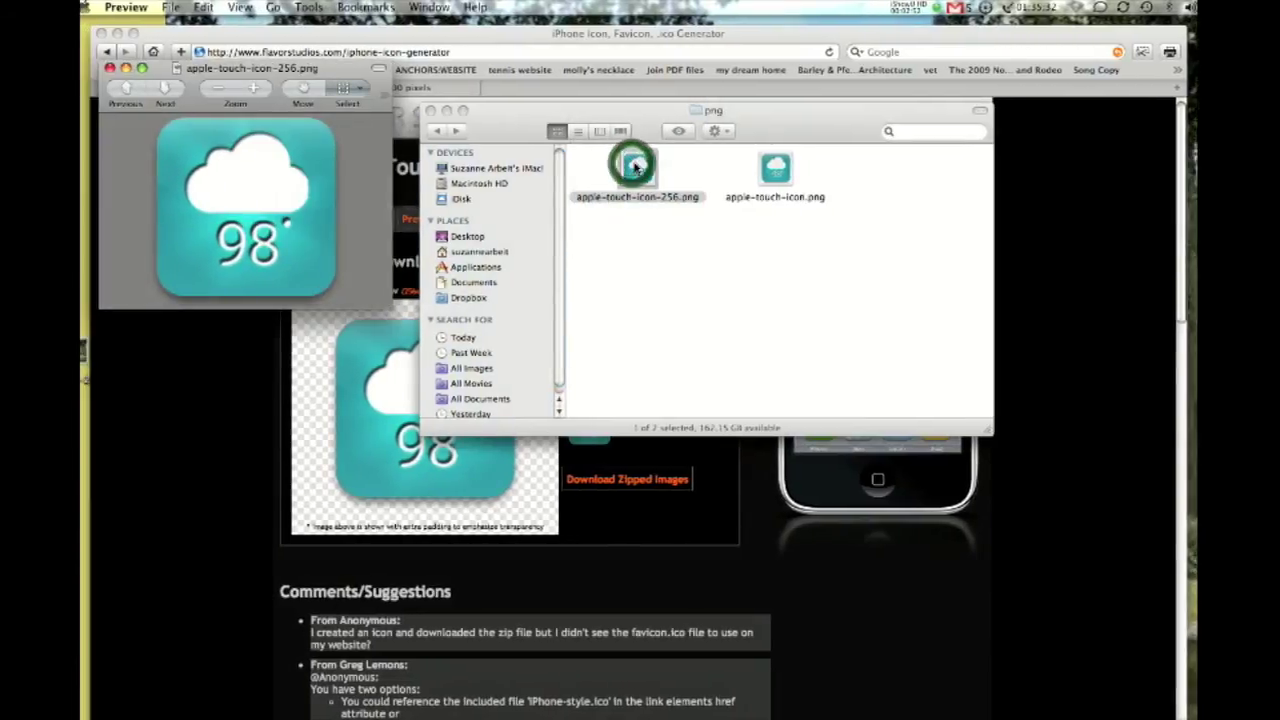
pyautogui.click(125, 68)
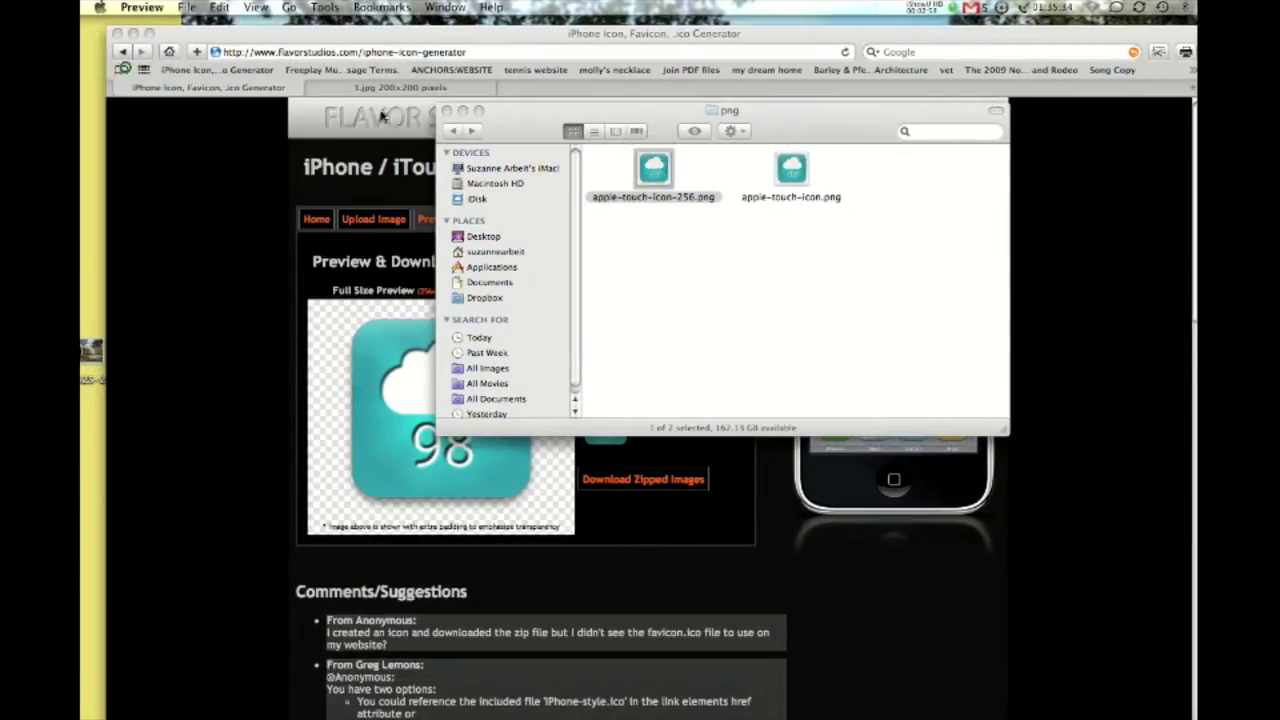
pyautogui.doubleClick(787, 172)
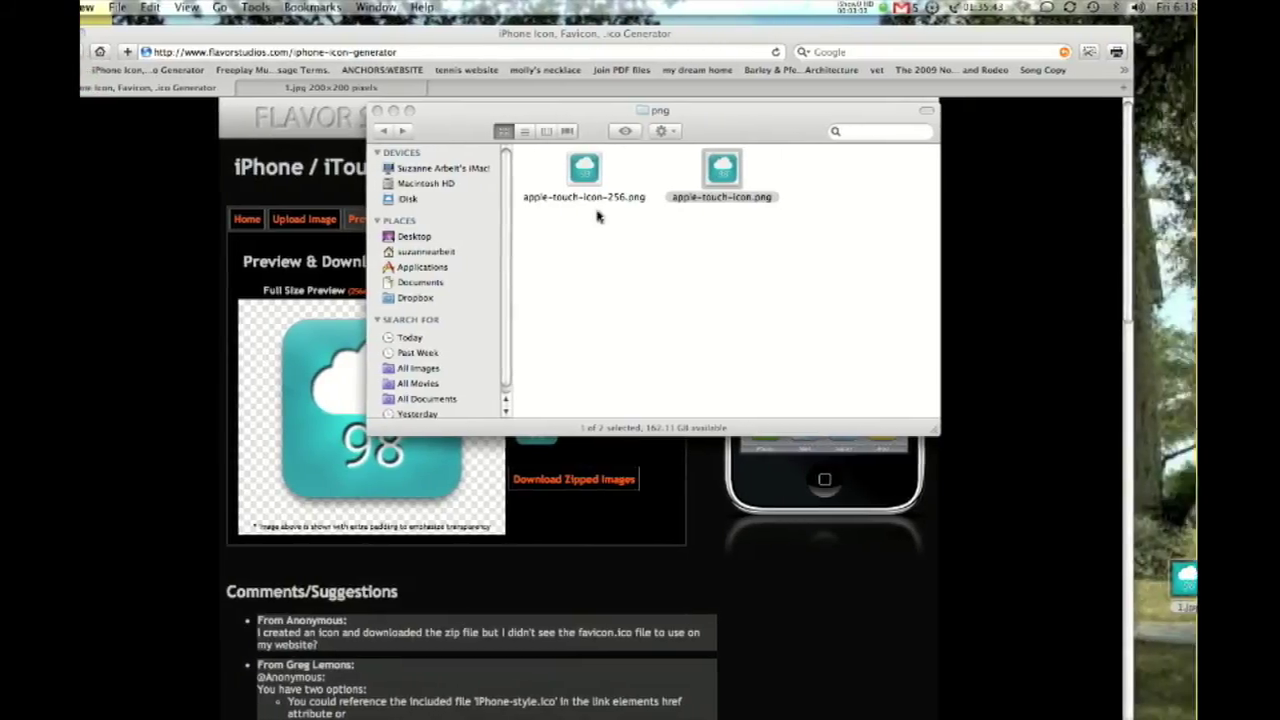
pyautogui.doubleClick(606, 199)
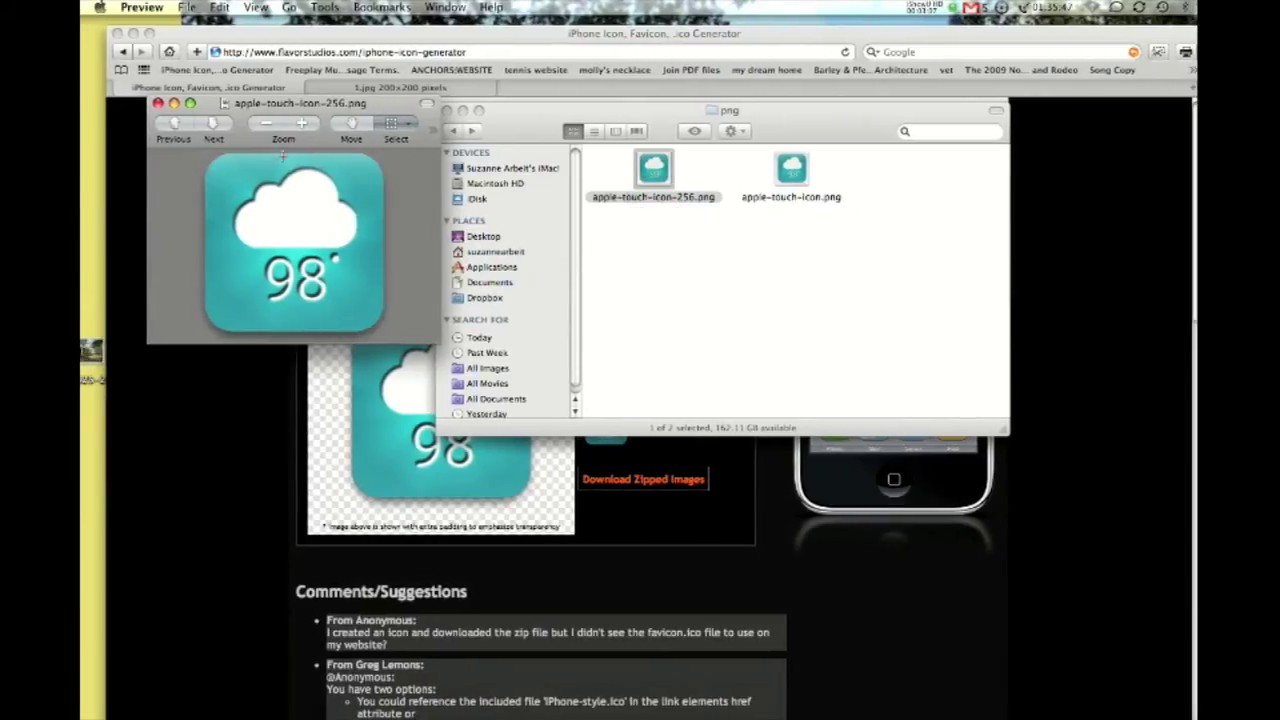
# - Arrange the 256 preview and png folder windows, then close the downloads list
pyautogui.moveTo(275, 110); pyautogui.dragTo(181, 284)
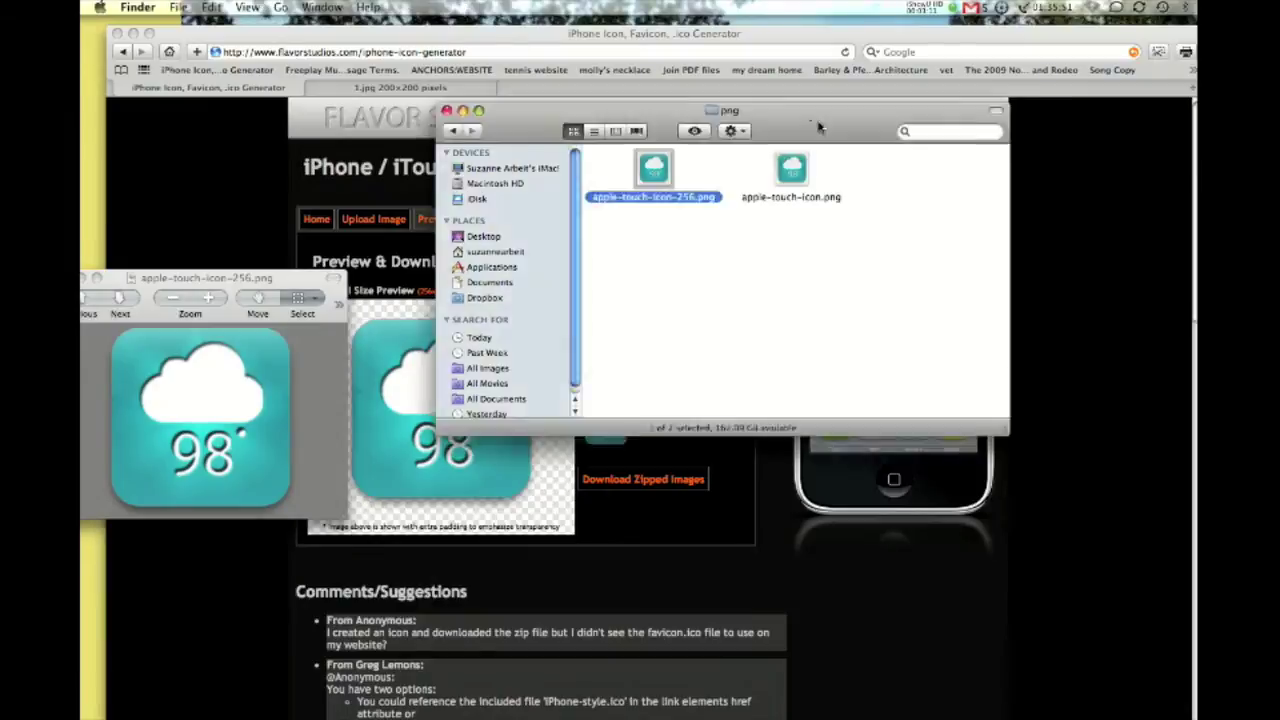
pyautogui.moveTo(640, 117); pyautogui.dragTo(1130, 452)
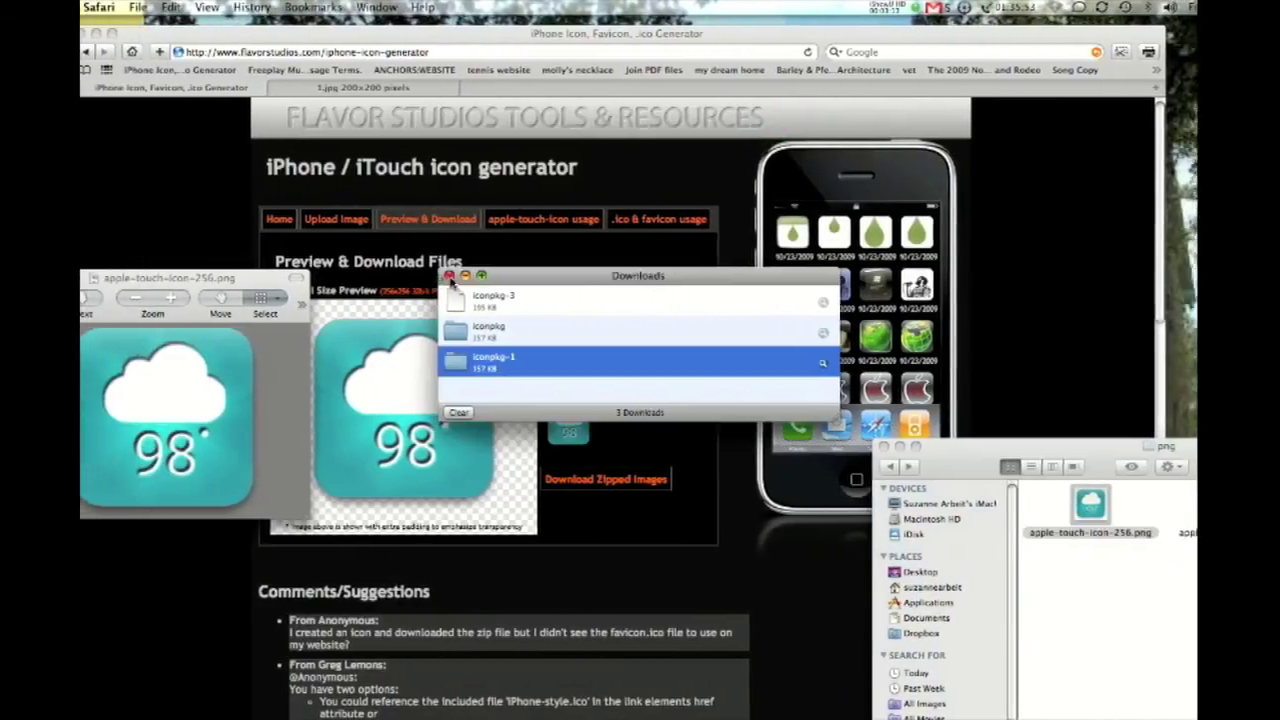
pyautogui.click(368, 275)
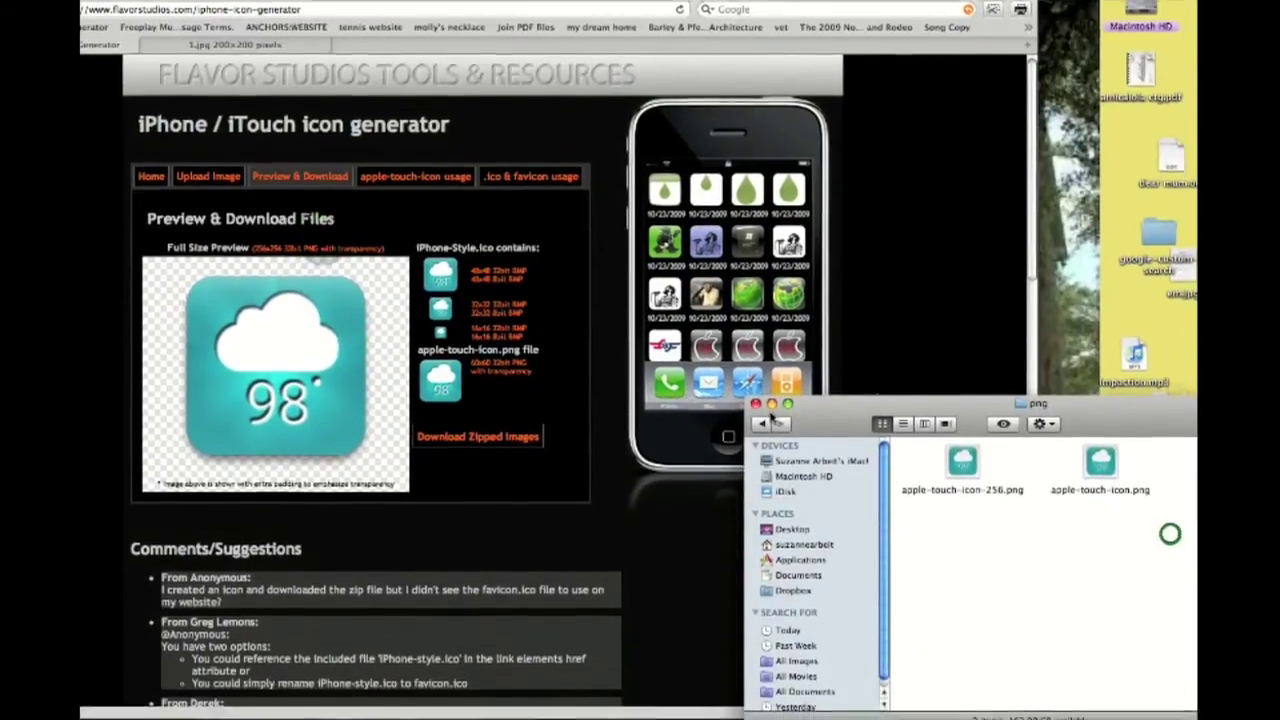
# - Close the png folder window and the 256 icon preview to reveal the finished icon page
pyautogui.press('super+w')
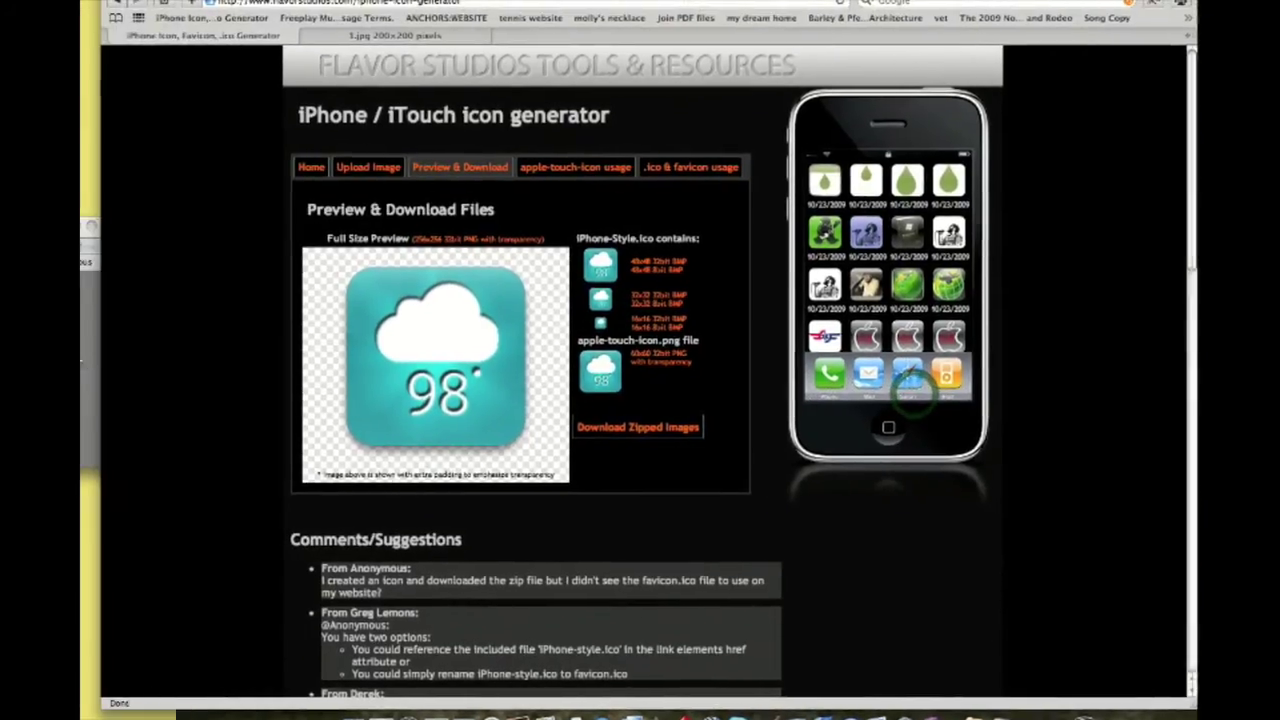
pyautogui.moveTo(97, 222); pyautogui.dragTo(552, 218)
pyautogui.click(552, 218)
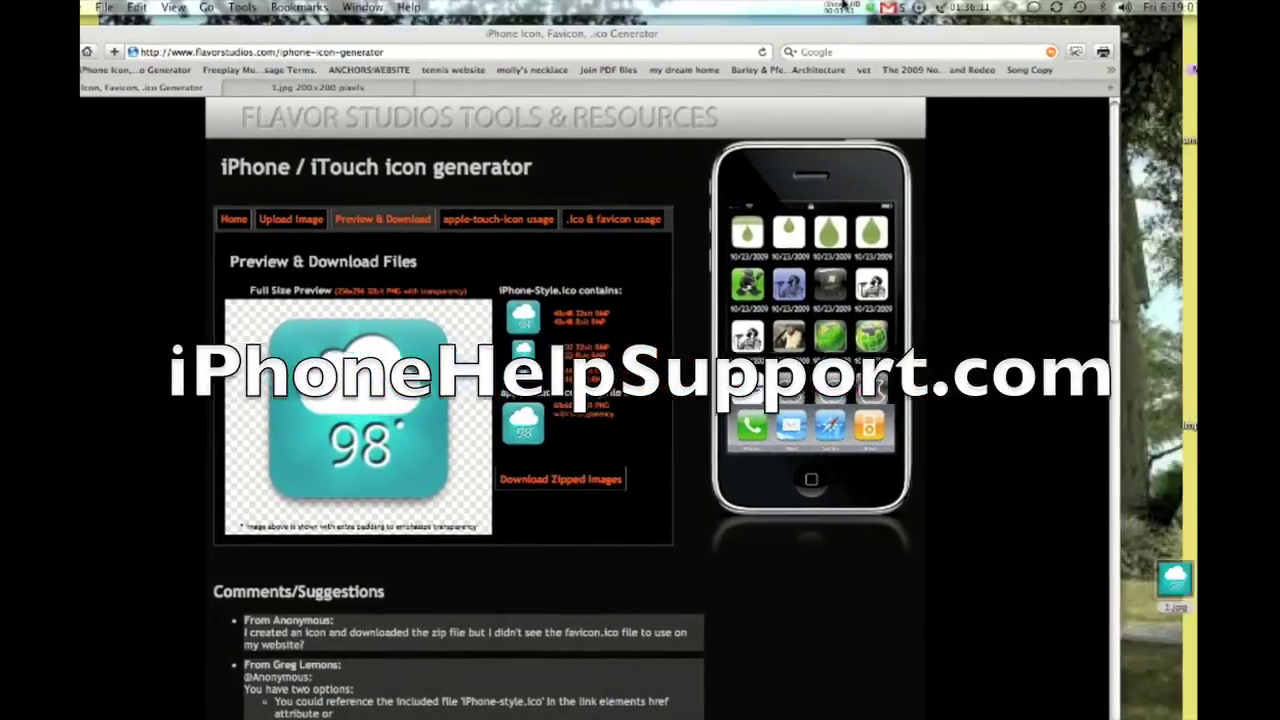
pyautogui.click(760, 8)
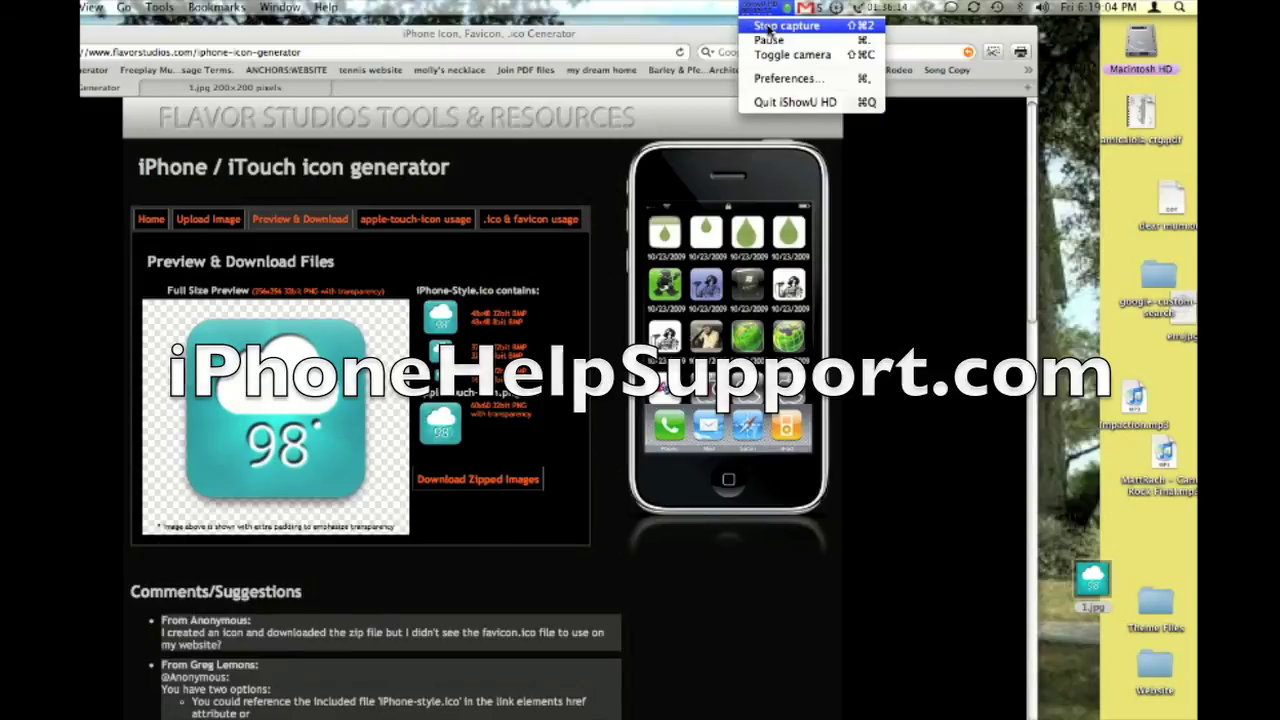